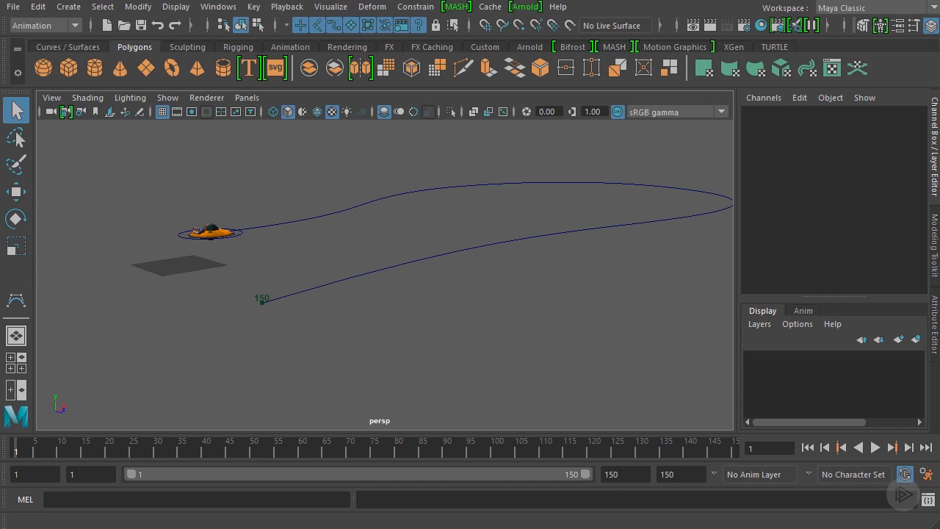
# Play the ship's flight along its motion path, stop playback and return to frame 1
pyautogui.click(874, 447)
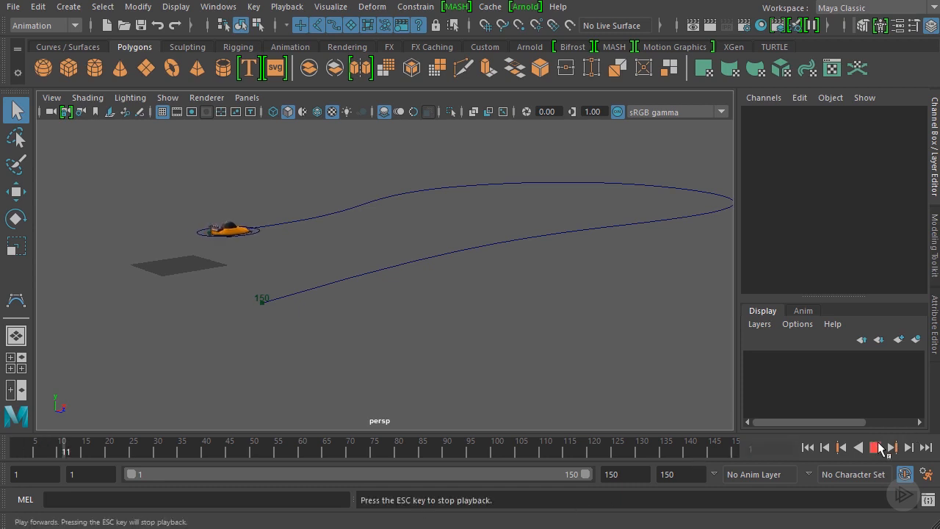
pyautogui.keyDown('alt'); pyautogui.moveTo(628, 232); pyautogui.dragTo(514, 220); pyautogui.keyUp('alt')
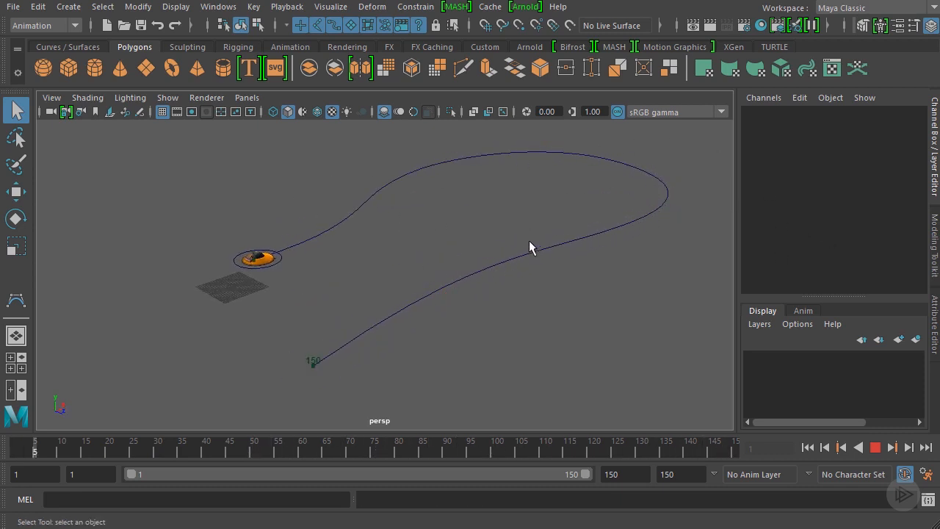
pyautogui.moveTo(464, 453)
pyautogui.mouseDown()
pyautogui.moveTo(718, 454)
pyautogui.moveTo(575, 445)
pyautogui.moveTo(720, 445)
pyautogui.moveTo(641, 444)
pyautogui.moveTo(710, 445)
pyautogui.mouseUp()
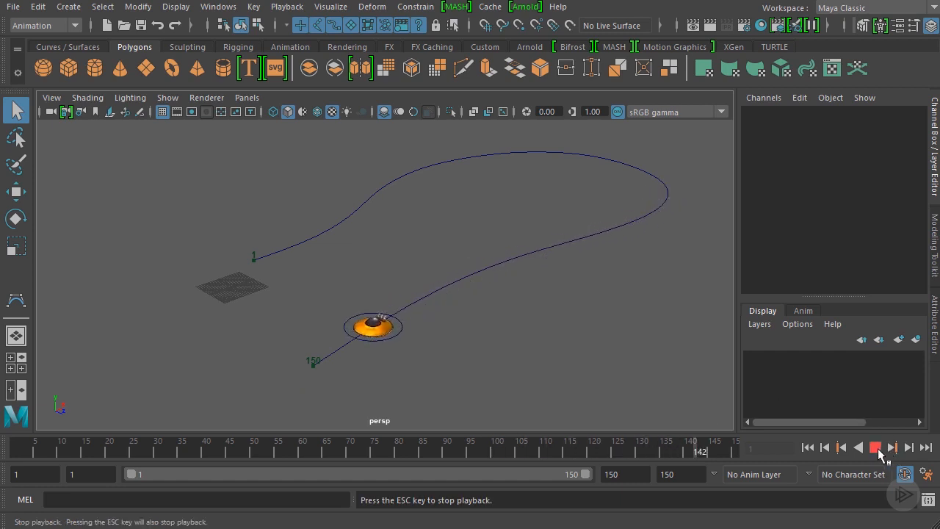
pyautogui.click(875, 447)
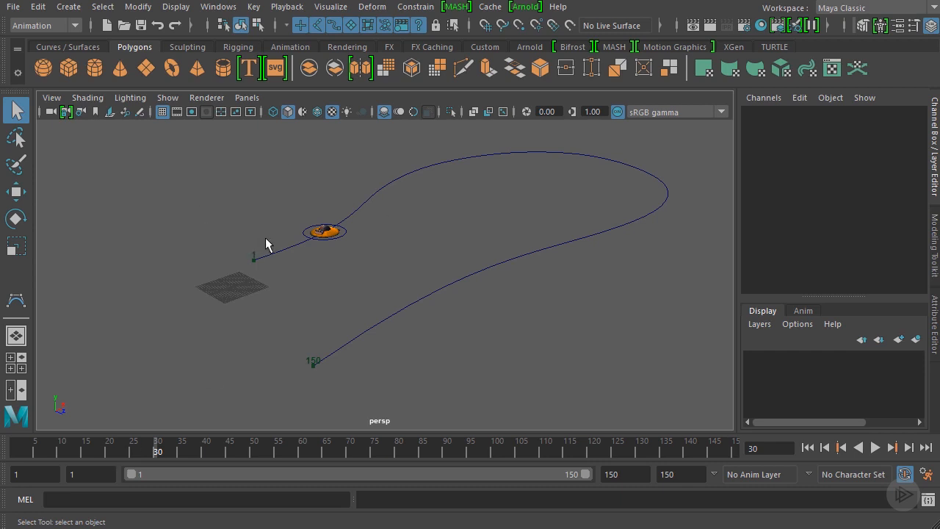
pyautogui.moveTo(143, 442); pyautogui.dragTo(14, 457)
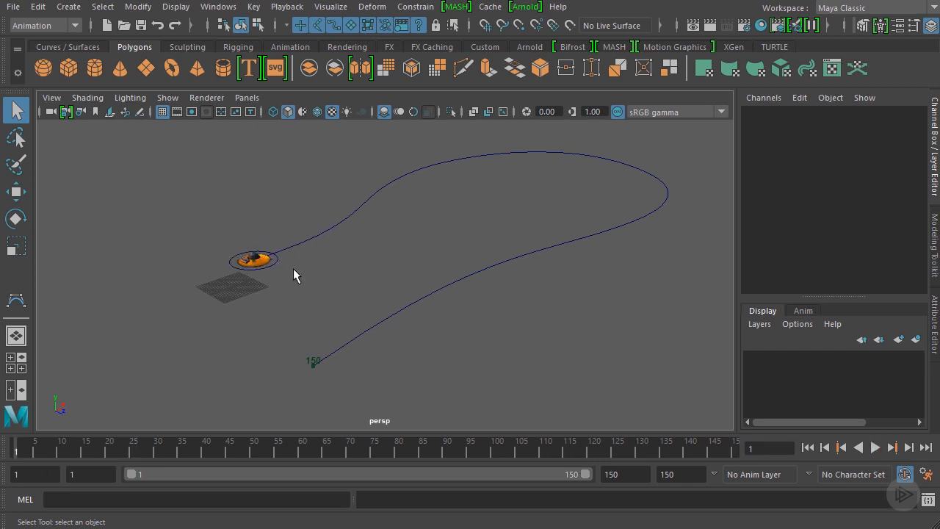
# Select the ship's circular control curve, expand its motionPath1 input and select the Front Twist attribute
pyautogui.keyDown('alt'); pyautogui.moveTo(275, 214); pyautogui.dragTo(377, 230, button='middle'); pyautogui.keyUp('alt')
pyautogui.scroll(4, 376, 230)
pyautogui.scroll(3, 366, 234)
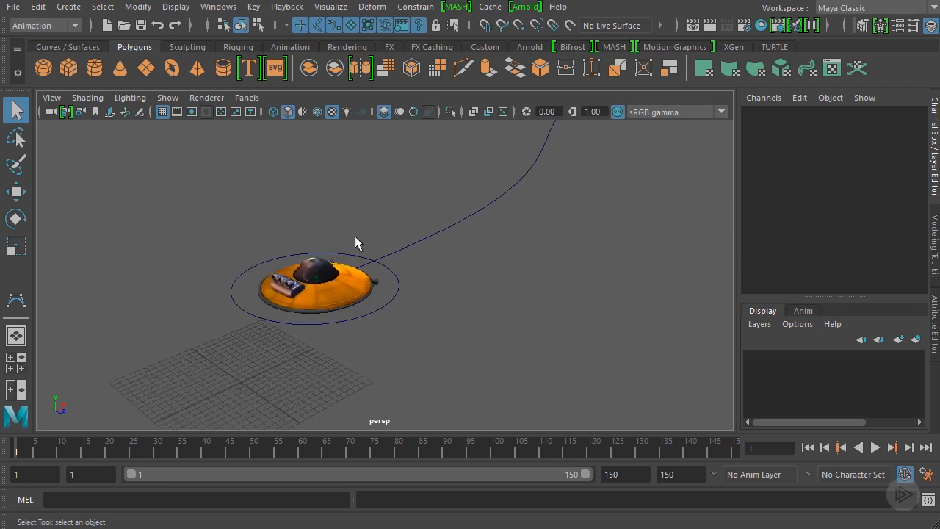
pyautogui.click(399, 285)
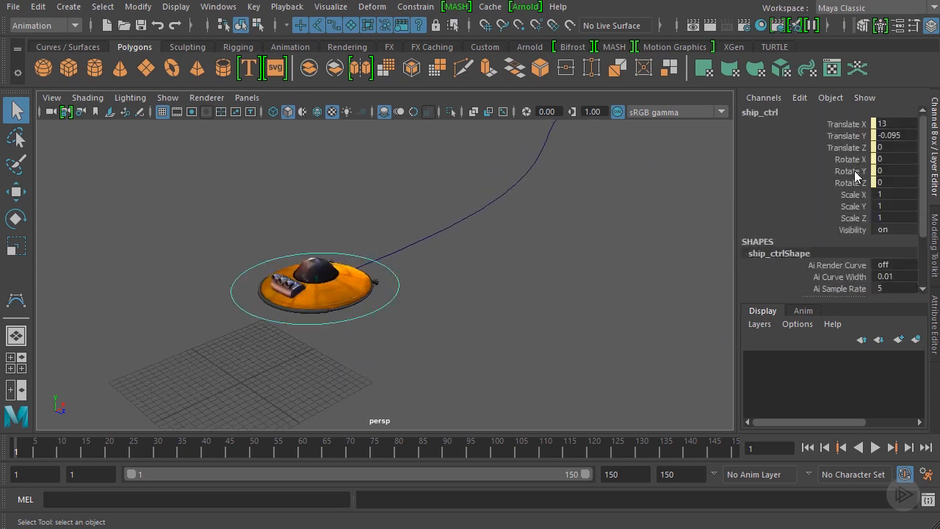
pyautogui.scroll(-2, 855, 171)
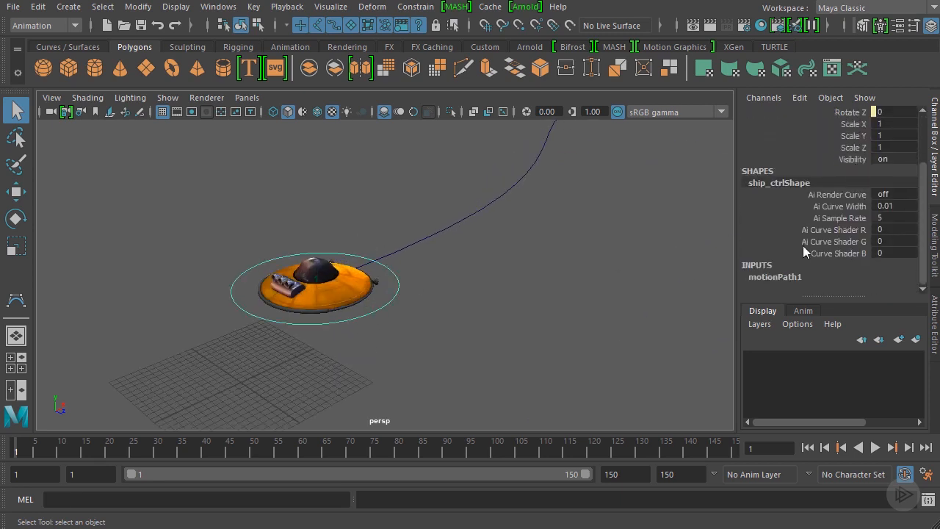
pyautogui.click(787, 277)
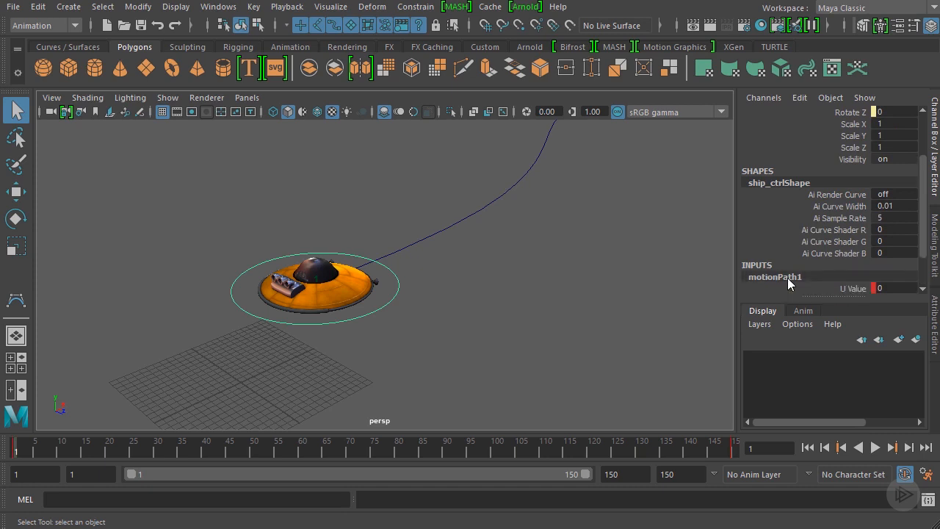
pyautogui.scroll(-2, 824, 231)
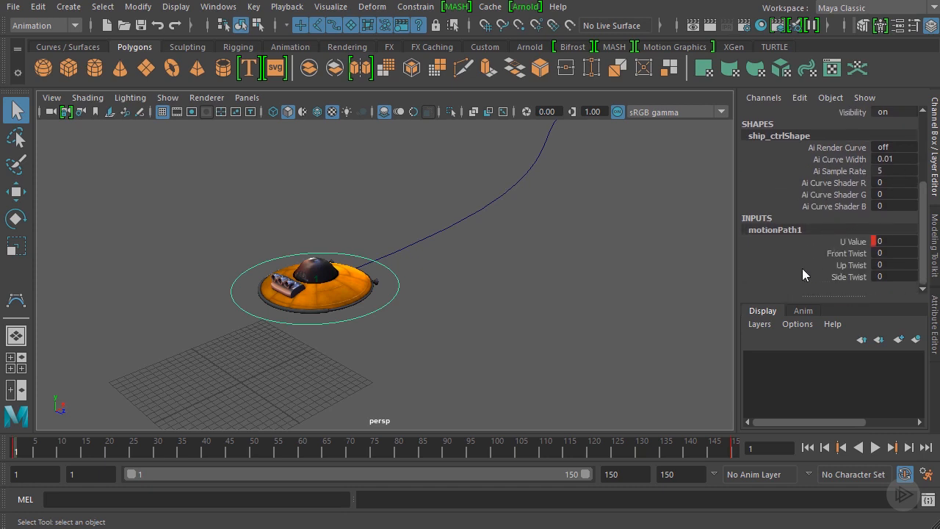
pyautogui.click(847, 253)
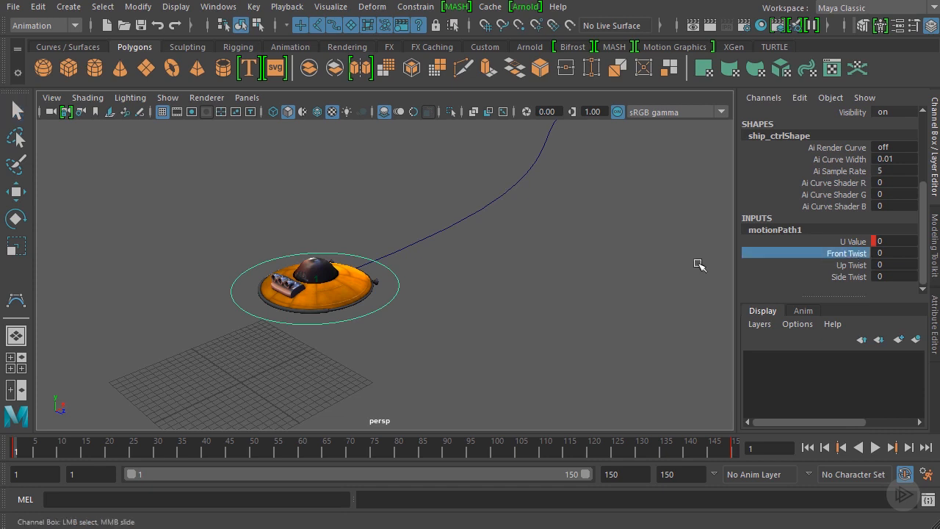
# Try out the Front Twist attribute on the ship and undo the change
pyautogui.moveTo(414, 208); pyautogui.dragTo(461, 214, button='middle')
pyautogui.hotkey('ctrl', 'z')
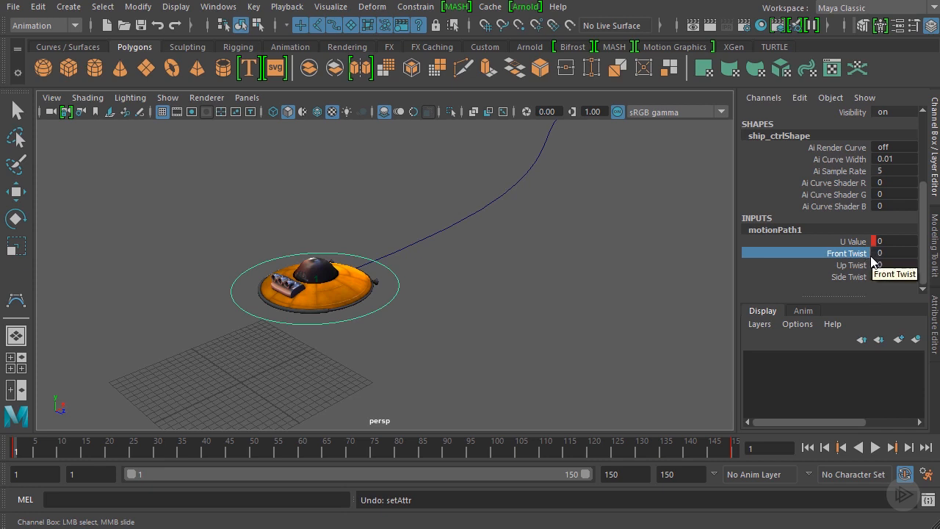
# Key the ship's Front Twist at 0 on frames 1 and 17
pyautogui.rightClick(849, 256)
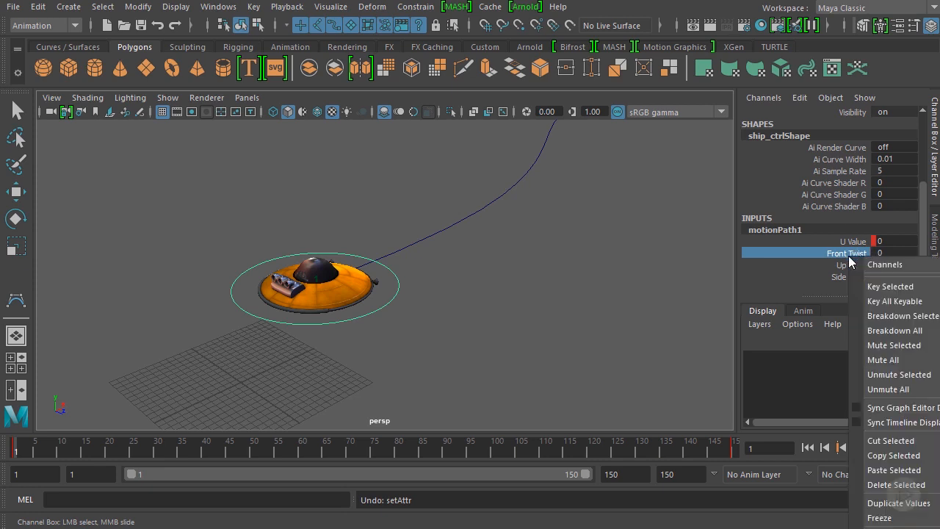
pyautogui.click(893, 285)
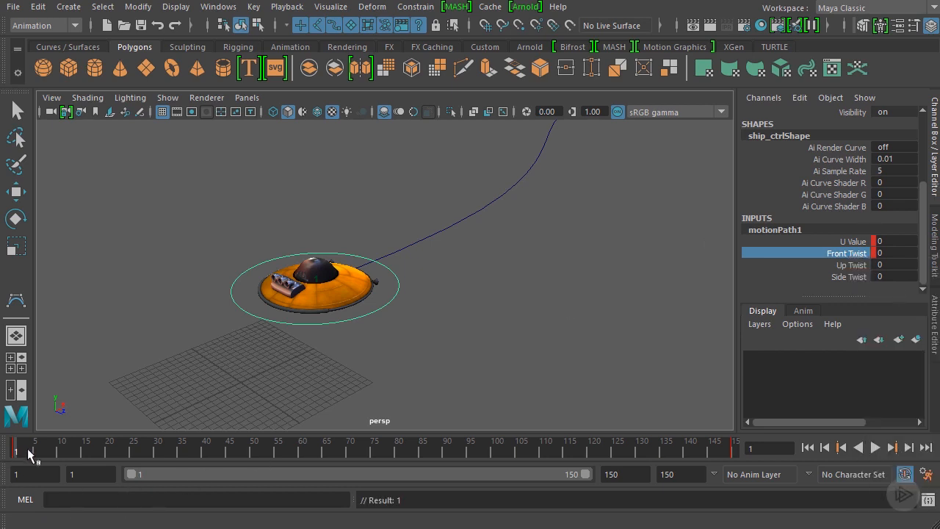
pyautogui.hotkey('alt', 'v')
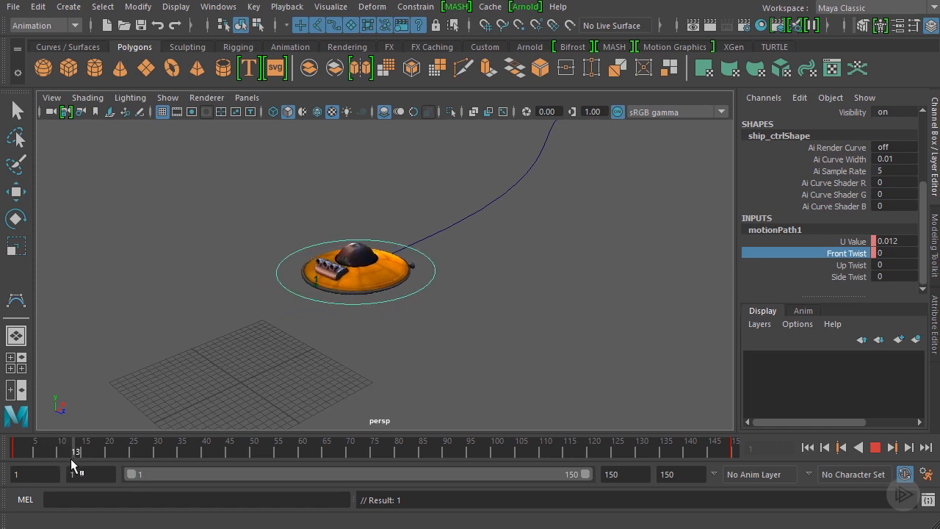
pyautogui.moveTo(91, 457); pyautogui.dragTo(92, 457)
pyautogui.keyDown('alt'); pyautogui.moveTo(396, 288); pyautogui.dragTo(478, 303); pyautogui.keyUp('alt')
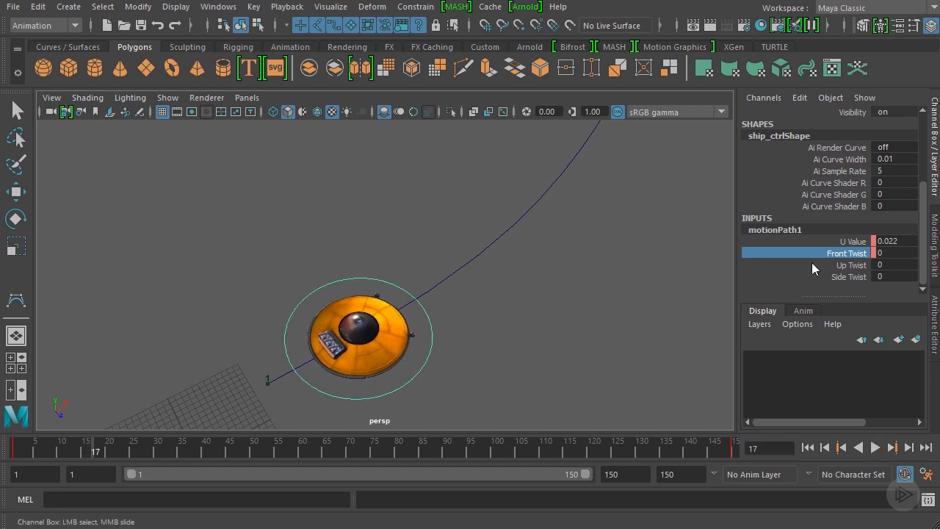
pyautogui.rightClick(854, 255)
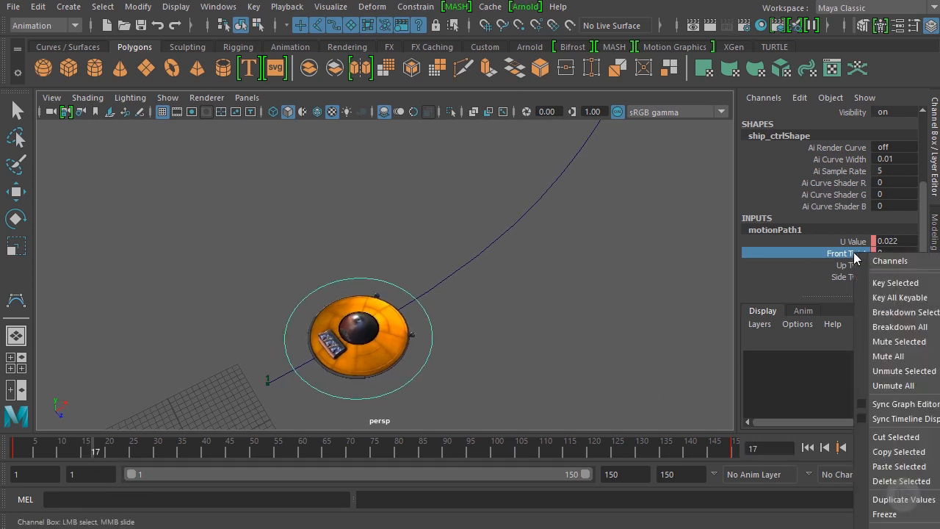
pyautogui.click(918, 283)
# Bank the ship into the first bend by setting its Front Twist to about -26.356 at frame 30
pyautogui.keyDown('alt'); pyautogui.moveTo(517, 277); pyautogui.dragTo(435, 222); pyautogui.keyUp('alt')
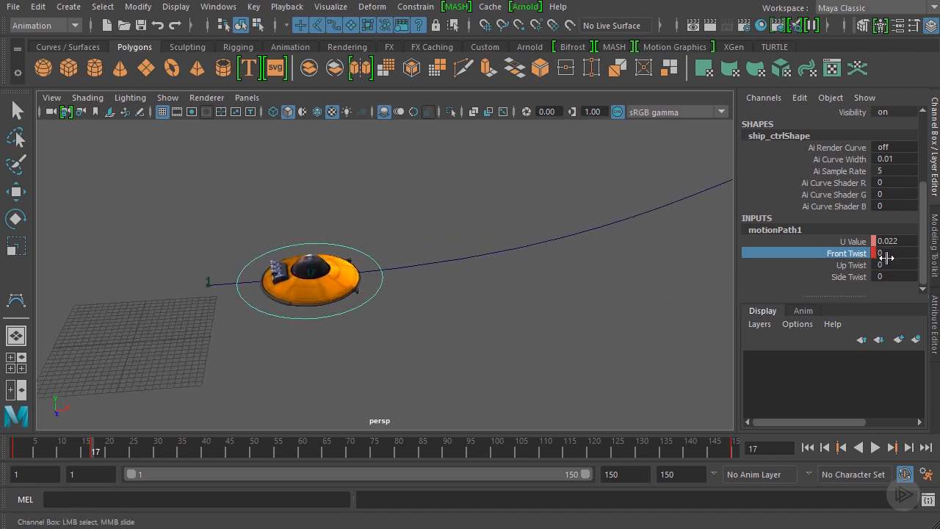
pyautogui.moveTo(23, 446); pyautogui.dragTo(92, 462)
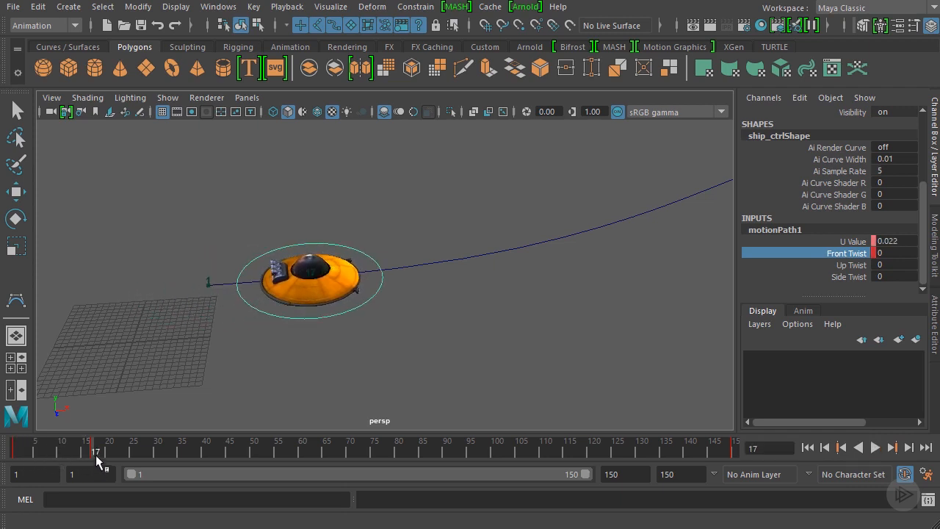
pyautogui.hotkey('alt', 'v')
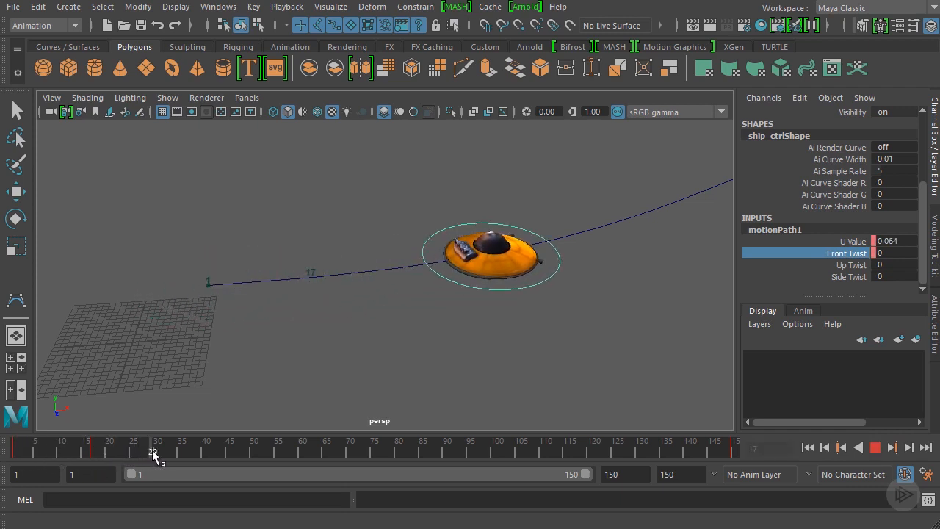
pyautogui.moveTo(165, 451)
pyautogui.mouseDown()
pyautogui.moveTo(93, 450)
pyautogui.moveTo(149, 456)
pyautogui.mouseUp()
pyautogui.keyDown('alt'); pyautogui.moveTo(309, 345); pyautogui.dragTo(461, 343); pyautogui.keyUp('alt')
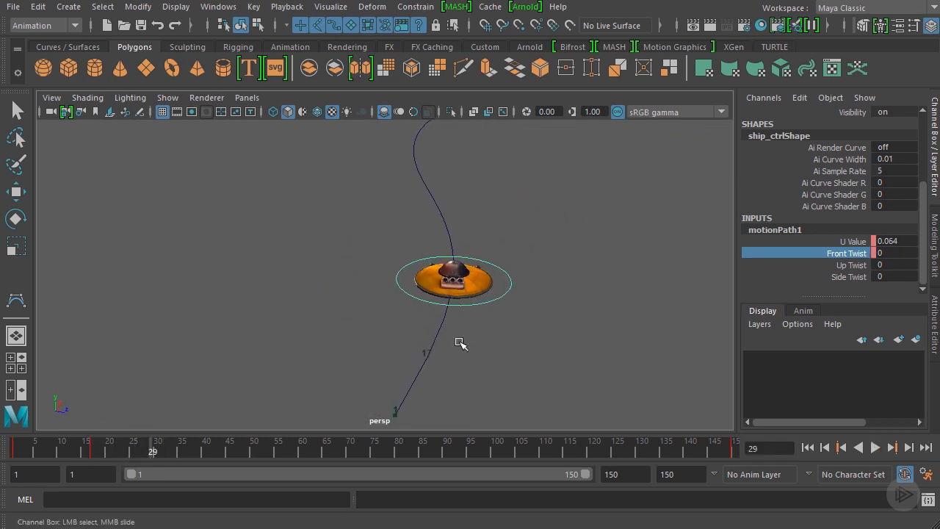
pyautogui.moveTo(134, 455)
pyautogui.mouseDown()
pyautogui.moveTo(90, 446)
pyautogui.moveTo(156, 461)
pyautogui.mouseUp()
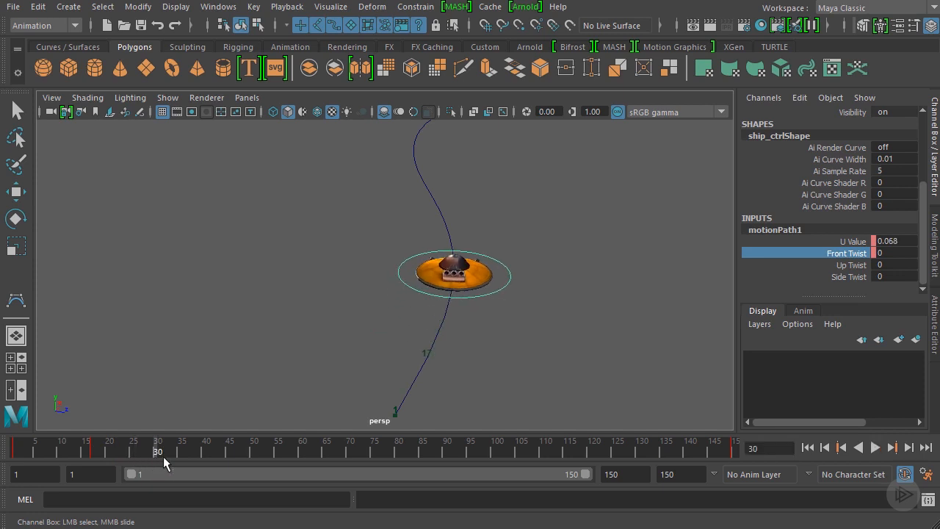
pyautogui.moveTo(610, 242); pyautogui.dragTo(597, 230, button='middle')
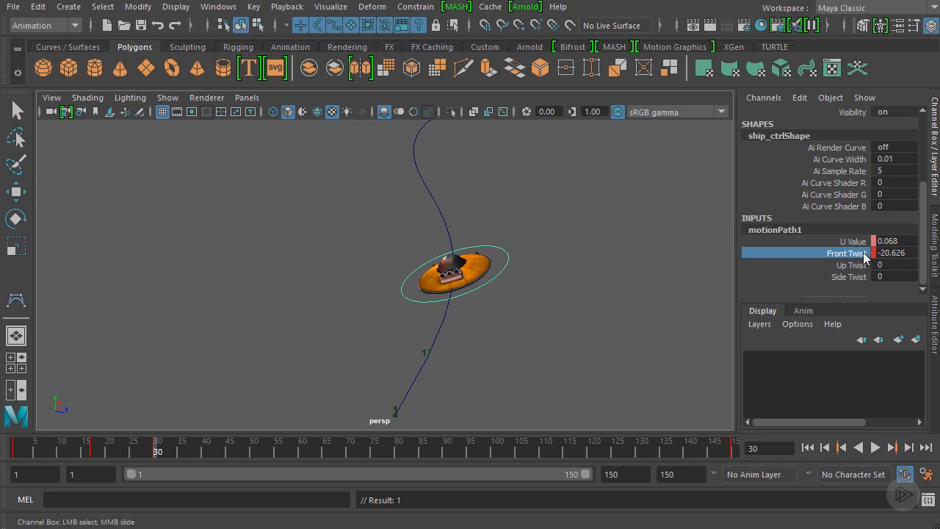
pyautogui.moveTo(628, 232)
pyautogui.mouseDown(button='middle')
pyautogui.moveTo(622, 227)
pyautogui.moveTo(628, 235)
pyautogui.mouseUp(button='middle')
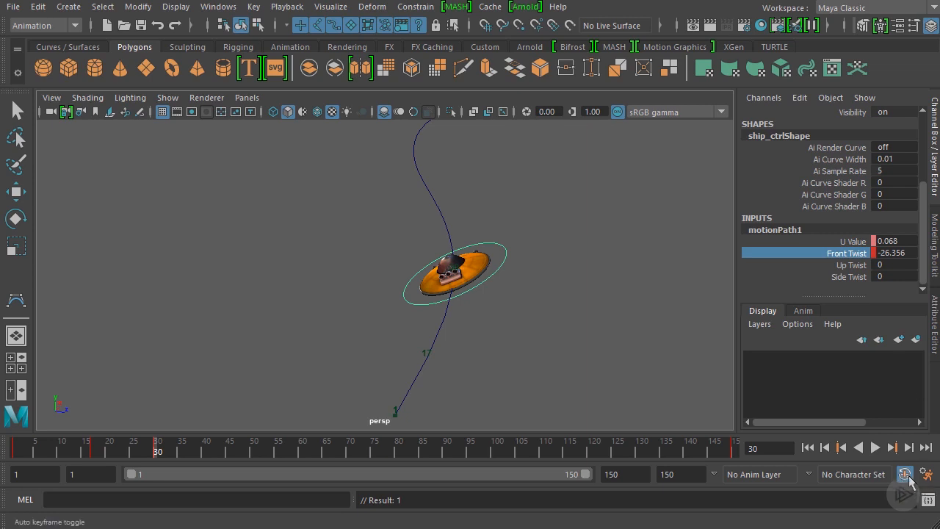
# Level the ship at frame 40 by setting its Front Twist to 0
pyautogui.hotkey('alt', 'v')
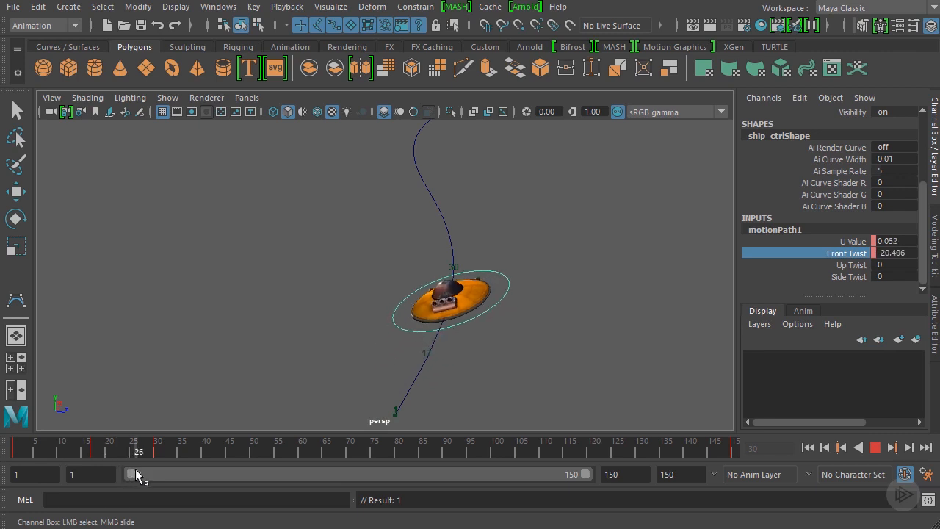
pyautogui.moveTo(135, 469); pyautogui.dragTo(202, 459)
pyautogui.keyDown('alt'); pyautogui.moveTo(499, 176); pyautogui.dragTo(443, 232, button='middle'); pyautogui.keyUp('alt')
pyautogui.moveTo(571, 244); pyautogui.dragTo(587, 248, button='middle')
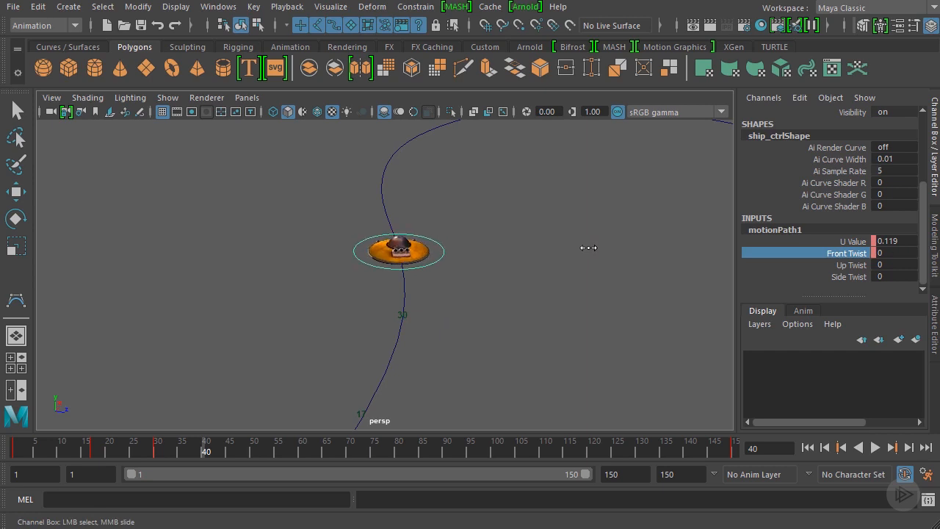
pyautogui.keyDown('alt'); pyautogui.moveTo(584, 247); pyautogui.dragTo(562, 229); pyautogui.keyUp('alt')
# Bank the ship the opposite way at frame 51 by setting its Front Twist to about 19.481
pyautogui.moveTo(205, 451); pyautogui.dragTo(258, 458)
pyautogui.keyDown('alt'); pyautogui.moveTo(418, 289); pyautogui.dragTo(474, 263); pyautogui.keyUp('alt')
pyautogui.keyDown('alt'); pyautogui.moveTo(560, 219); pyautogui.dragTo(518, 298, button='middle'); pyautogui.keyUp('alt')
pyautogui.keyDown('alt'); pyautogui.moveTo(519, 302); pyautogui.dragTo(509, 269); pyautogui.keyUp('alt')
pyautogui.keyDown('alt'); pyautogui.moveTo(468, 374); pyautogui.dragTo(463, 379); pyautogui.keyUp('alt')
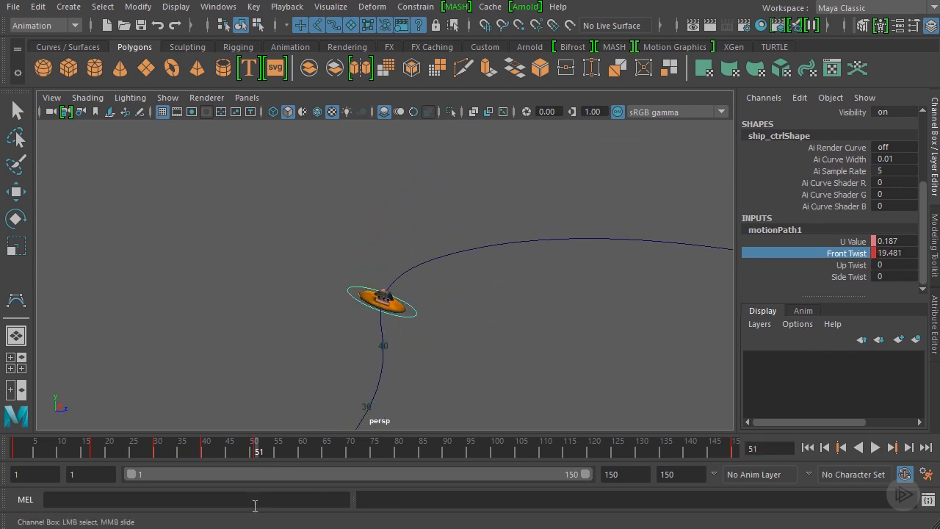
# Tilt the ship further into the curve at frame 65 with a Front Twist of about 49.274
pyautogui.moveTo(254, 453); pyautogui.dragTo(325, 453)
pyautogui.keyDown('alt'); pyautogui.moveTo(421, 319); pyautogui.dragTo(556, 309); pyautogui.keyUp('alt')
pyautogui.moveTo(557, 309); pyautogui.dragTo(573, 310, button='middle')
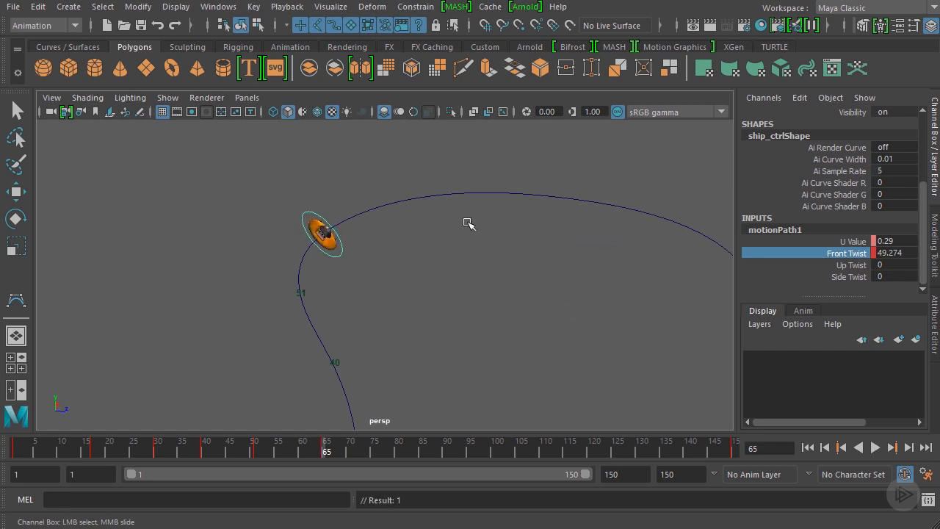
# Increase the ship's Front Twist to about 59.588 at frame 83
pyautogui.moveTo(304, 455)
pyautogui.mouseDown()
pyautogui.moveTo(220, 457)
pyautogui.moveTo(412, 457)
pyautogui.mouseUp()
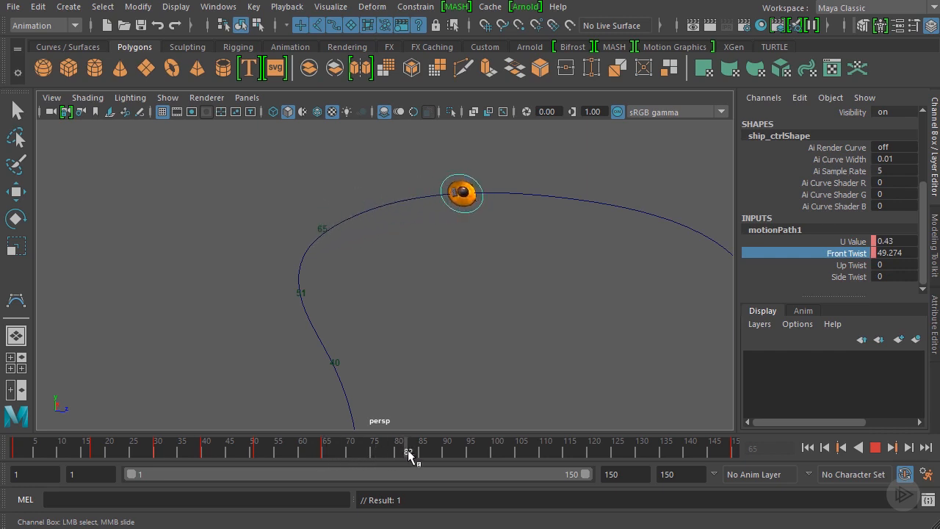
pyautogui.keyDown('alt'); pyautogui.moveTo(504, 273); pyautogui.dragTo(504, 228); pyautogui.keyUp('alt')
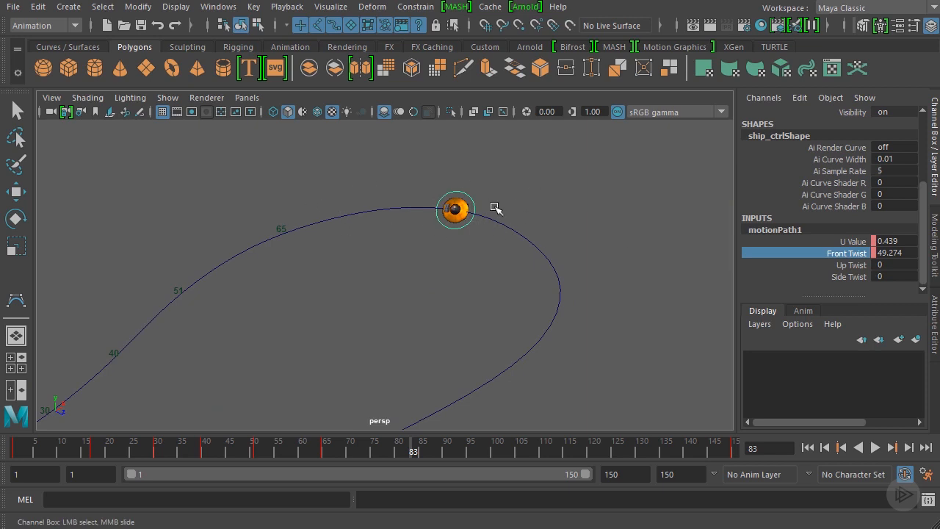
pyautogui.keyDown('alt'); pyautogui.moveTo(638, 248); pyautogui.dragTo(580, 268); pyautogui.keyUp('alt')
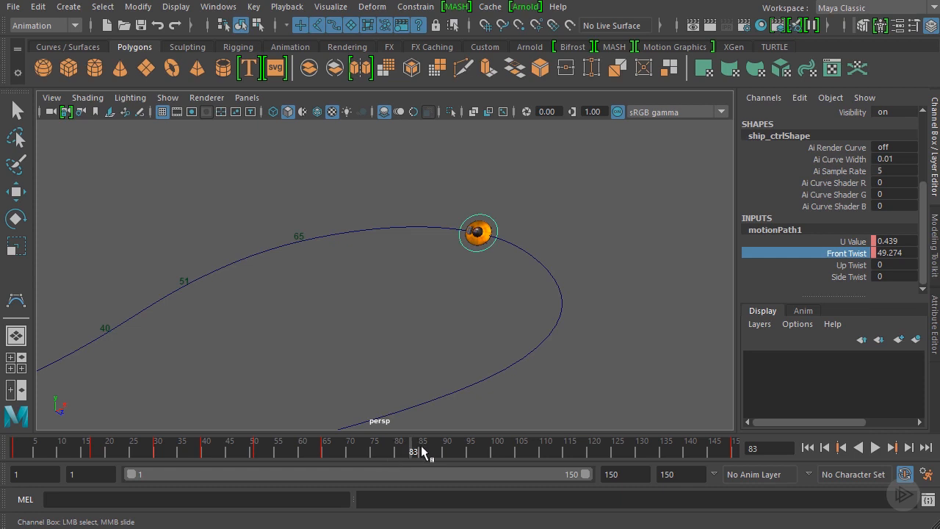
pyautogui.keyDown('alt'); pyautogui.moveTo(476, 233); pyautogui.dragTo(479, 287); pyautogui.keyUp('alt')
pyautogui.keyDown('alt'); pyautogui.moveTo(416, 259); pyautogui.dragTo(435, 259); pyautogui.keyUp('alt')
pyautogui.moveTo(495, 274); pyautogui.dragTo(499, 273, button='middle')
pyautogui.keyDown('alt'); pyautogui.moveTo(500, 273); pyautogui.dragTo(515, 257); pyautogui.keyUp('alt')
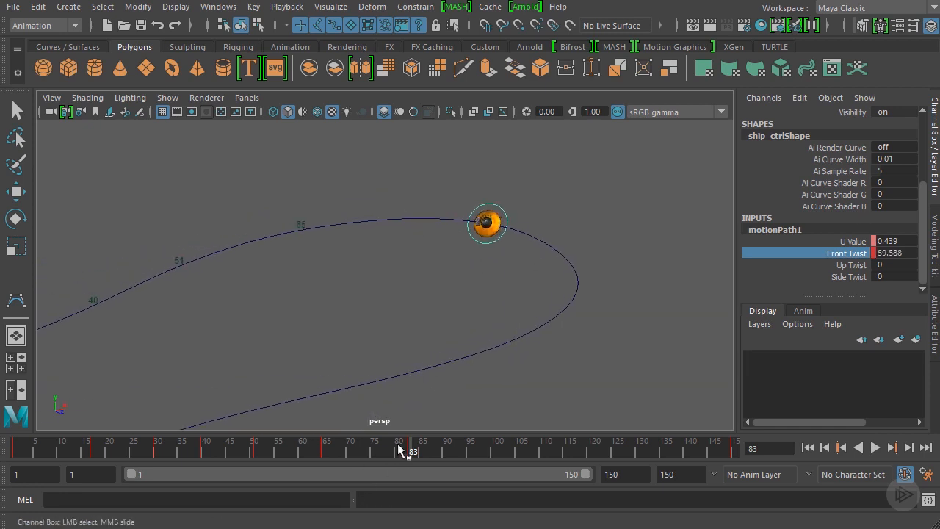
# Increase the ship's Front Twist to about 64.171 at frame 95, near the tightest part of the turn
pyautogui.moveTo(400, 450); pyautogui.dragTo(469, 465)
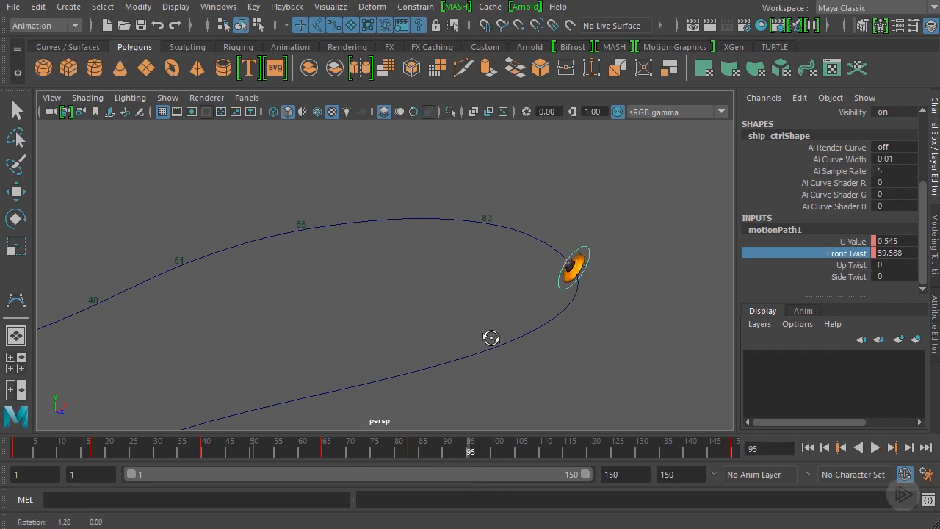
pyautogui.keyDown('alt'); pyautogui.moveTo(491, 337); pyautogui.dragTo(601, 330); pyautogui.keyUp('alt')
pyautogui.moveTo(601, 330); pyautogui.dragTo(597, 329, button='middle')
# Adjust the ship's Front Twist at frame 103 so it gets a new key just past the tight turn
pyautogui.moveTo(472, 451); pyautogui.dragTo(509, 457)
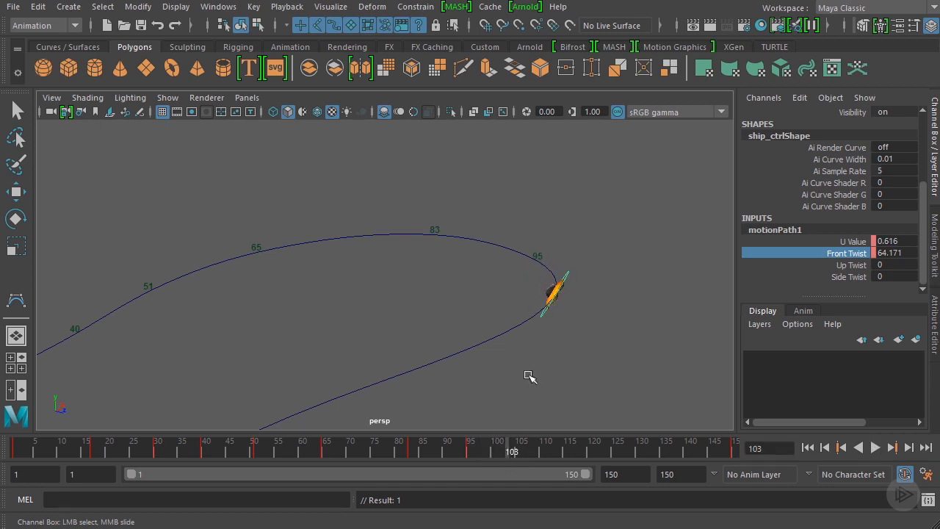
pyautogui.keyDown('alt'); pyautogui.moveTo(529, 376); pyautogui.dragTo(540, 379); pyautogui.keyUp('alt')
pyautogui.moveTo(547, 351); pyautogui.dragTo(587, 315, button='middle')
# Reduce the ship's Front Twist to about 17.189 at frame 112 as it leaves the tight turn
pyautogui.moveTo(500, 445); pyautogui.dragTo(550, 457)
pyautogui.keyDown('alt'); pyautogui.moveTo(563, 415); pyautogui.dragTo(577, 345); pyautogui.keyUp('alt')
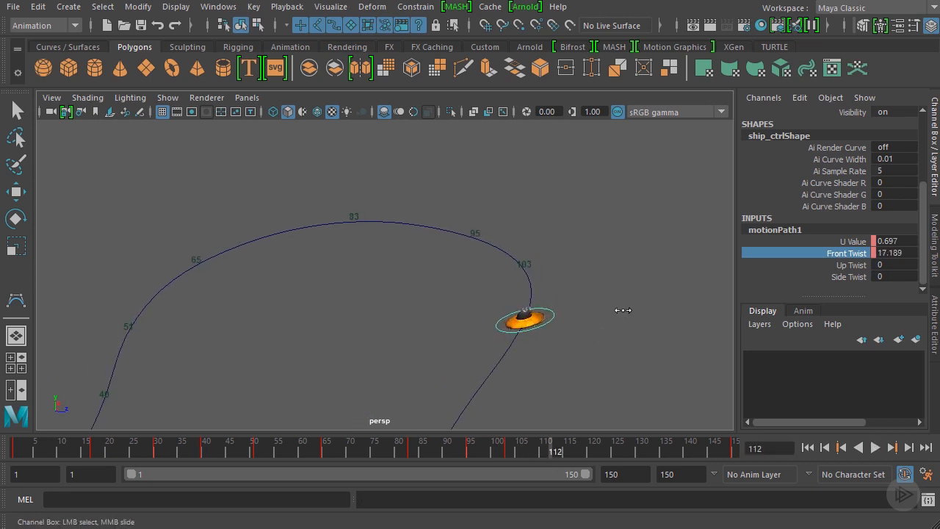
pyautogui.keyDown('alt'); pyautogui.moveTo(601, 328); pyautogui.dragTo(610, 247); pyautogui.keyUp('alt')
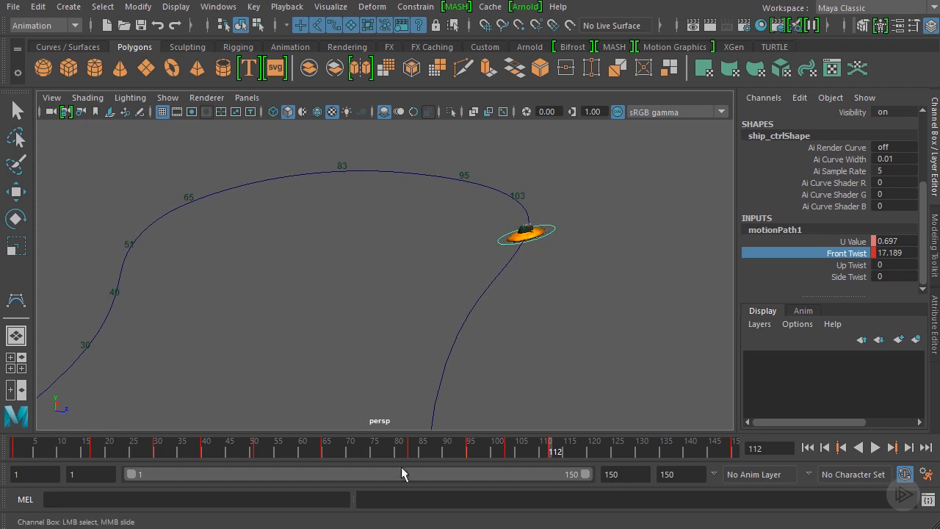
pyautogui.hotkey('alt', 'v')
pyautogui.hotkey('alt', 'v')
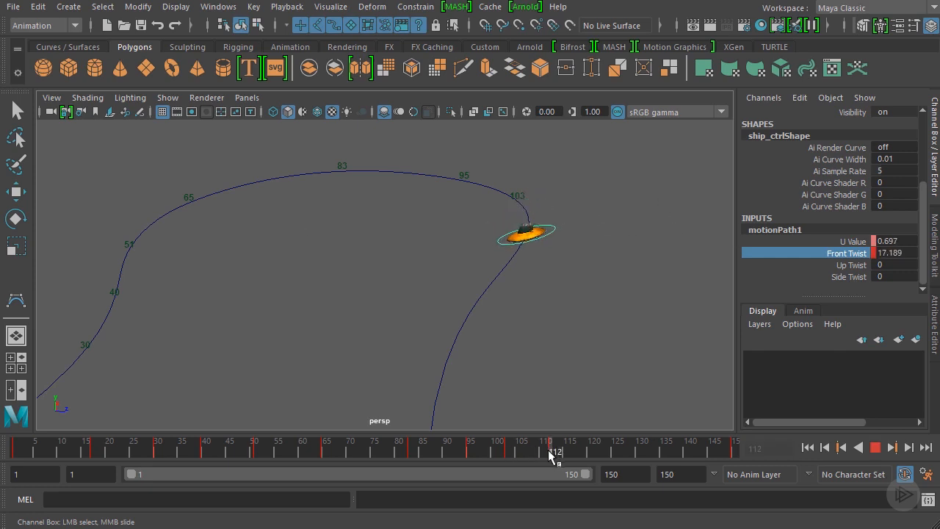
# Bank the ship the opposite way at frame 121 with a Front Twist of about -18.335
pyautogui.moveTo(514, 448); pyautogui.dragTo(595, 463)
pyautogui.keyDown('alt'); pyautogui.moveTo(588, 330); pyautogui.dragTo(601, 300); pyautogui.keyUp('alt')
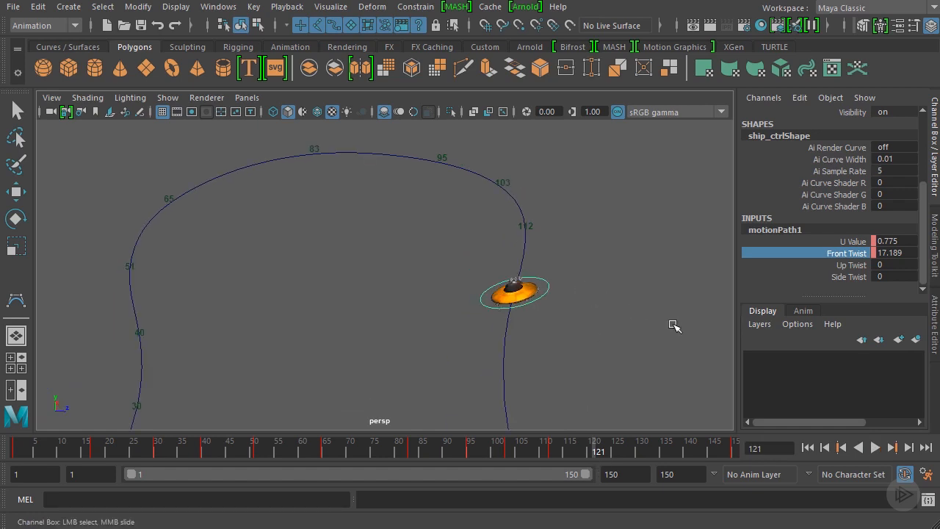
pyautogui.moveTo(674, 326); pyautogui.dragTo(650, 321, button='middle')
pyautogui.keyDown('alt'); pyautogui.moveTo(650, 324); pyautogui.dragTo(453, 324); pyautogui.keyUp('alt')
pyautogui.keyDown('alt'); pyautogui.moveTo(532, 266); pyautogui.dragTo(581, 292); pyautogui.keyUp('alt')
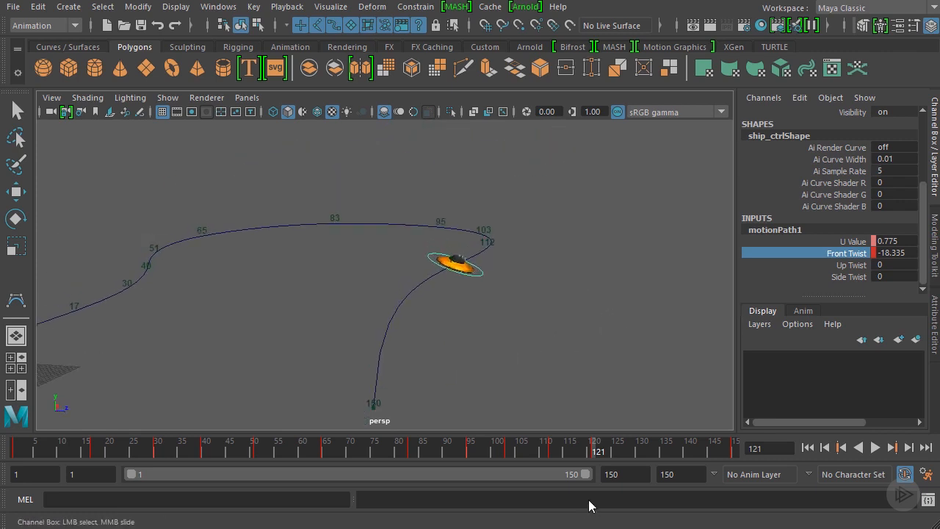
# Check the motion leading into frame 121 and set the Front Twist to about -45.837 at frame 130
pyautogui.moveTo(590, 451); pyautogui.dragTo(523, 454)
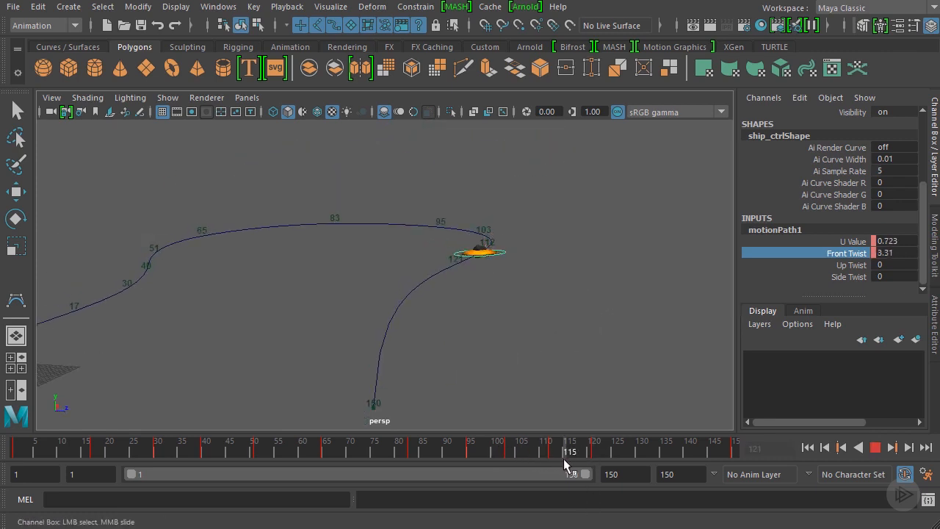
pyautogui.moveTo(586, 469); pyautogui.dragTo(641, 474)
pyautogui.moveTo(679, 332); pyautogui.dragTo(665, 328, button='middle')
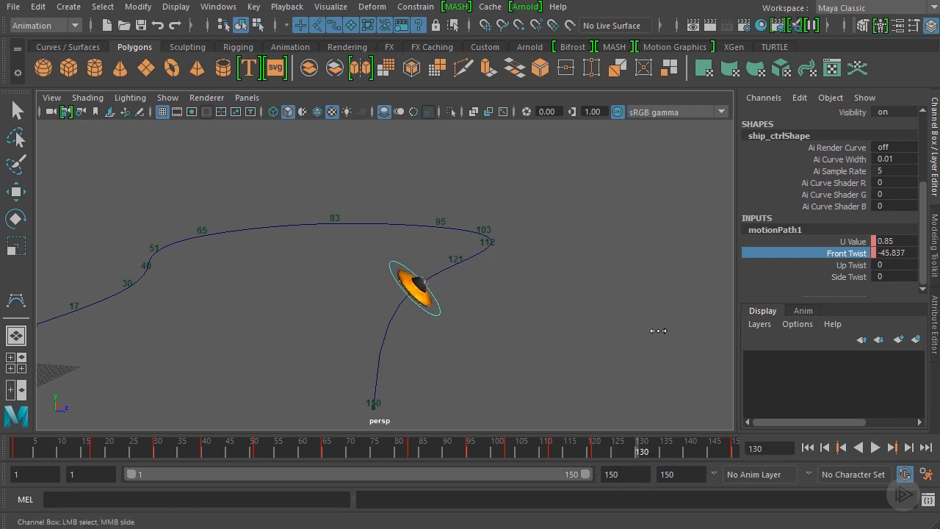
# Adjust the ship's Front Twist at frame 150 and scrub the last frames to check how the bank ends
pyautogui.moveTo(592, 450); pyautogui.dragTo(731, 469)
pyautogui.moveTo(645, 313)
pyautogui.mouseDown(button='middle')
pyautogui.moveTo(629, 296)
pyautogui.moveTo(654, 314)
pyautogui.mouseUp(button='middle')
pyautogui.click(621, 454)
pyautogui.hotkey('alt', 'v')
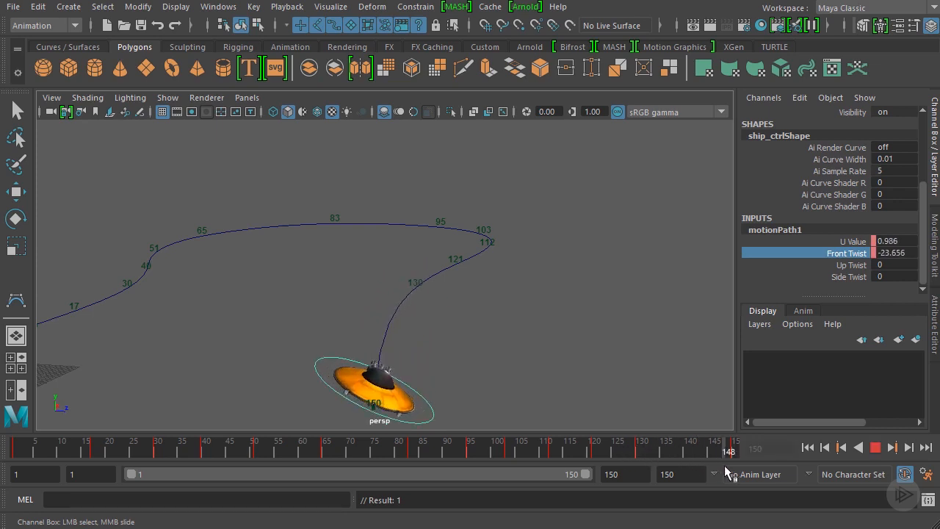
pyautogui.moveTo(661, 341); pyautogui.dragTo(666, 345, button='middle')
# Play the animation from frame 1 and examine the ship's banking along the whole path from several angles
pyautogui.moveTo(653, 447); pyautogui.dragTo(14, 422)
pyautogui.keyDown('alt'); pyautogui.moveTo(315, 286); pyautogui.dragTo(393, 278); pyautogui.keyUp('alt')
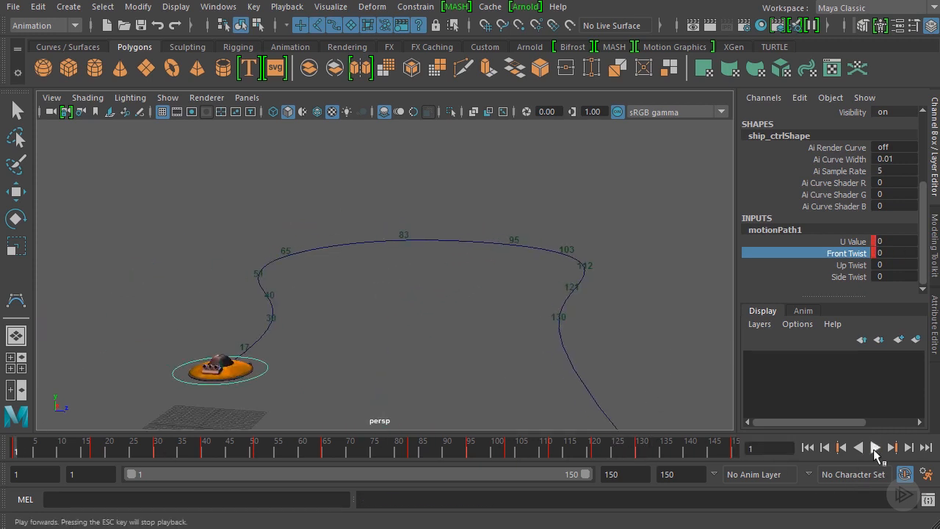
pyautogui.click(874, 449)
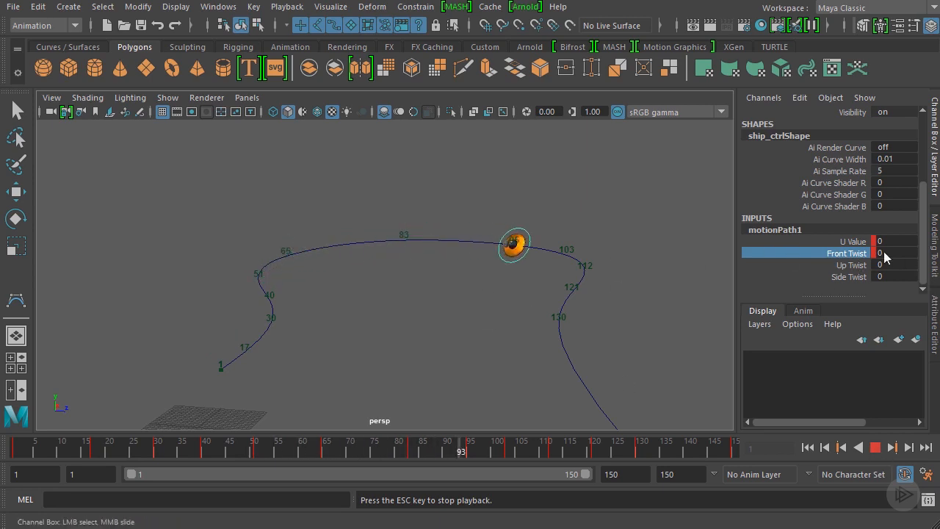
pyautogui.keyDown('alt'); pyautogui.moveTo(534, 304); pyautogui.dragTo(412, 447); pyautogui.keyUp('alt')
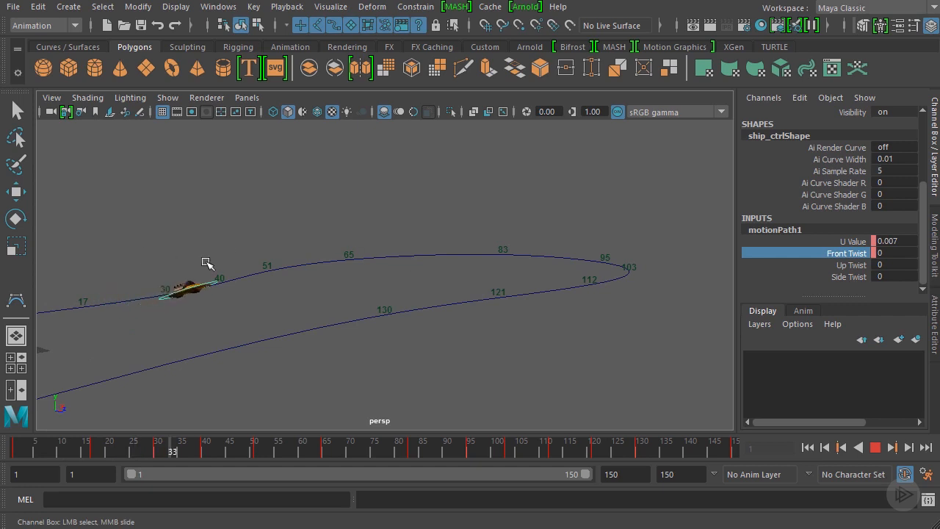
pyautogui.keyDown('alt'); pyautogui.moveTo(434, 258); pyautogui.dragTo(522, 214); pyautogui.keyUp('alt')
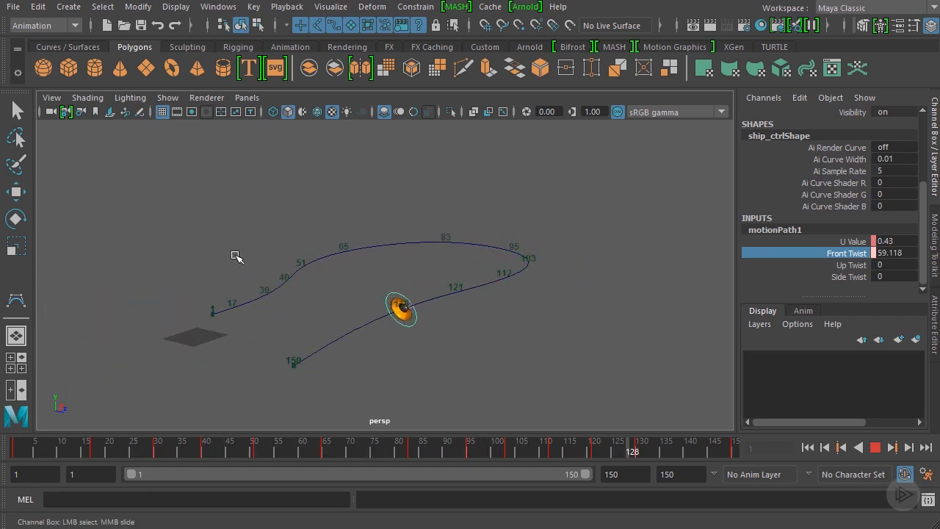
pyautogui.scroll(3, 432, 254)
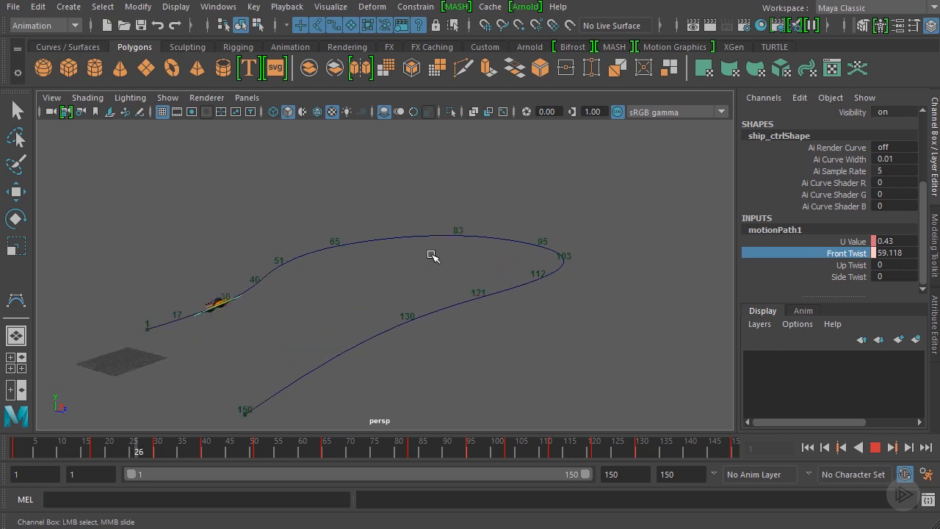
# Hide NURBS curves in the perspective view so the ship plays without its path and control curve
pyautogui.click(166, 98)
pyautogui.click(167, 100)
pyautogui.click(167, 99)
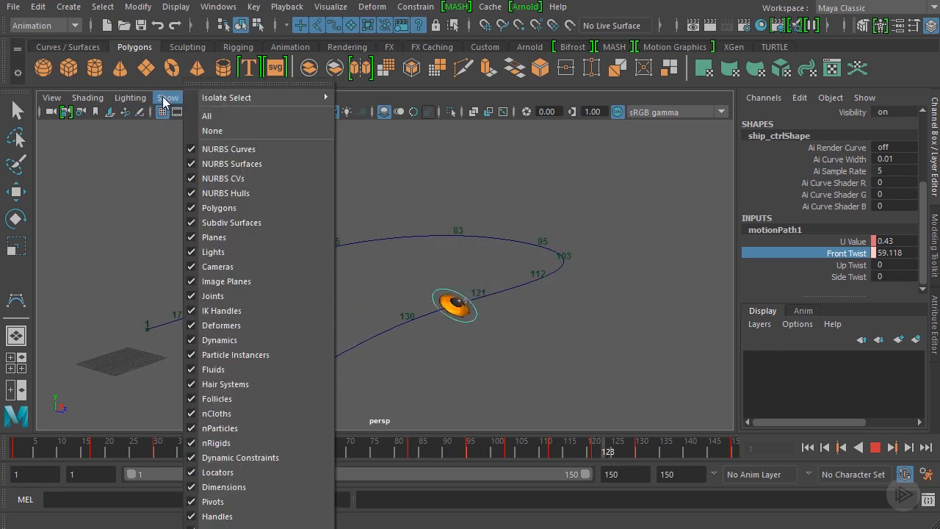
pyautogui.click(222, 149)
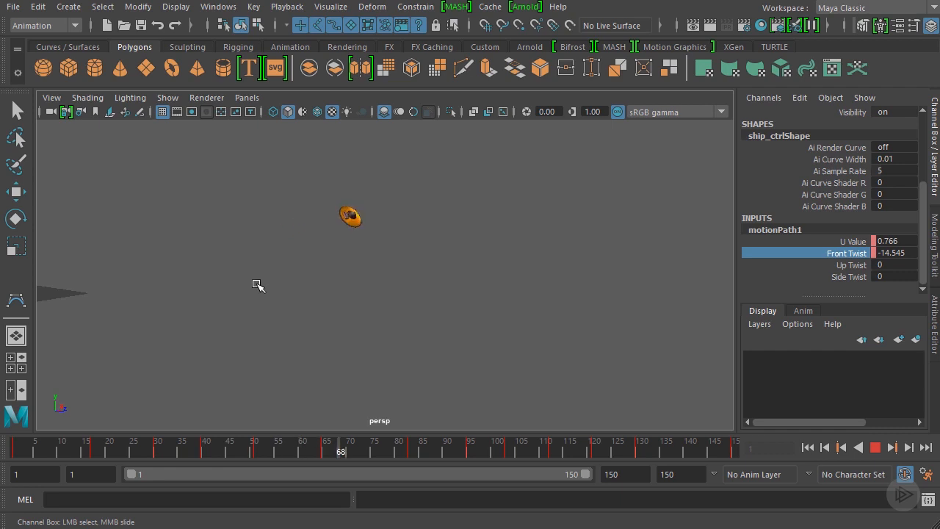
# Examine the ship's banking through the opening frames from a closer angle
pyautogui.click(37, 450)
pyautogui.keyDown('alt'); pyautogui.moveTo(287, 296); pyautogui.dragTo(284, 311); pyautogui.keyUp('alt')
pyautogui.keyDown('alt'); pyautogui.moveTo(285, 312); pyautogui.dragTo(315, 316, button='middle'); pyautogui.keyUp('alt')
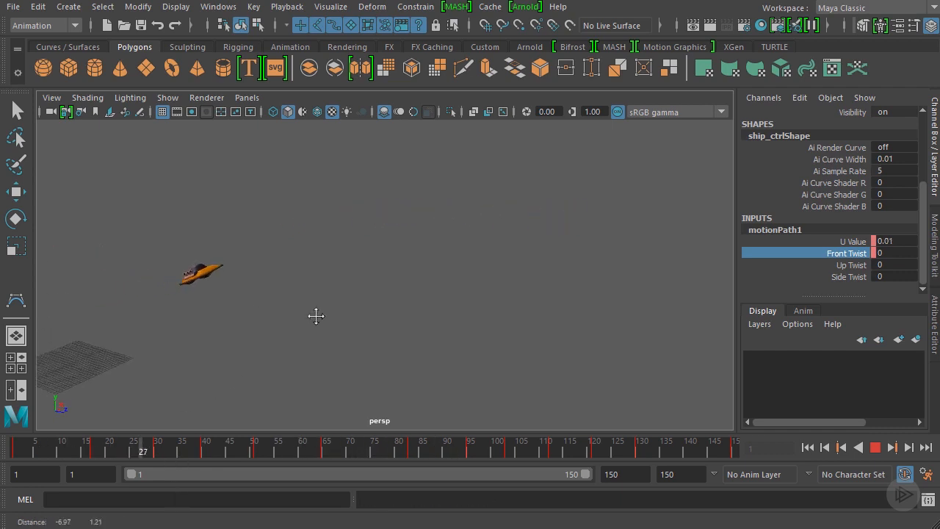
pyautogui.scroll(4, 317, 315)
pyautogui.click(70, 450)
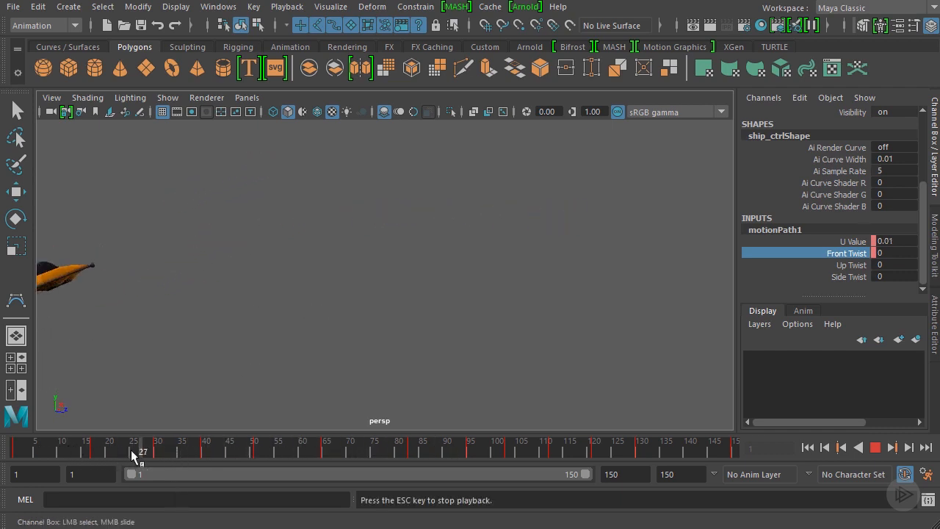
# Increase the ship's Front Twist to about 9.167 at frame 40, between the first two turns
pyautogui.moveTo(135, 450); pyautogui.dragTo(204, 452)
pyautogui.click(154, 450)
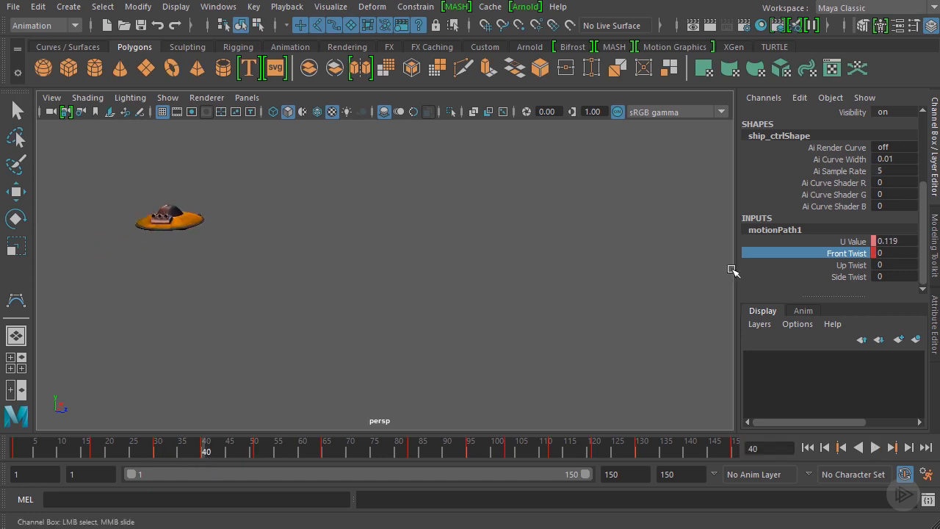
pyautogui.moveTo(609, 264); pyautogui.dragTo(615, 266, button='middle')
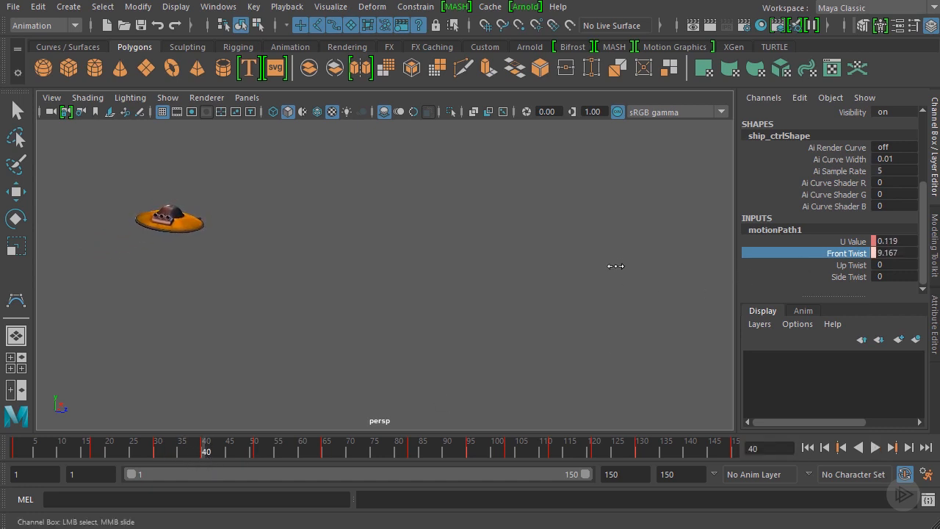
# Scrub through to frame 51 and play the animation from frame 24 to review the transition between the first turns
pyautogui.moveTo(157, 449); pyautogui.dragTo(272, 449)
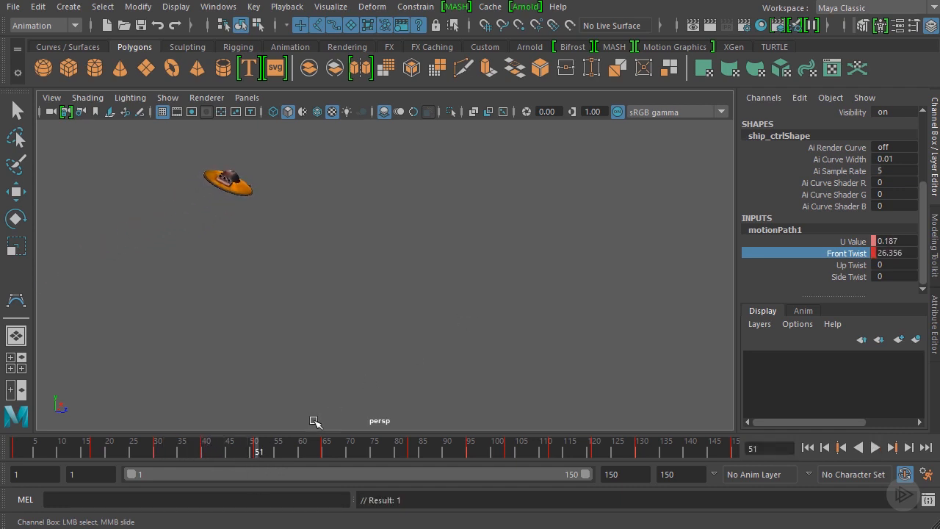
pyautogui.click(125, 448)
pyautogui.click(873, 447)
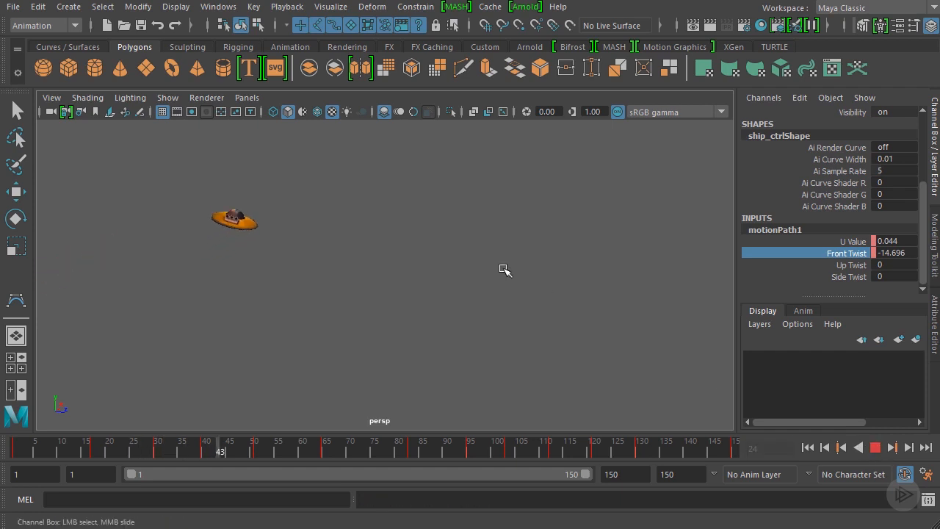